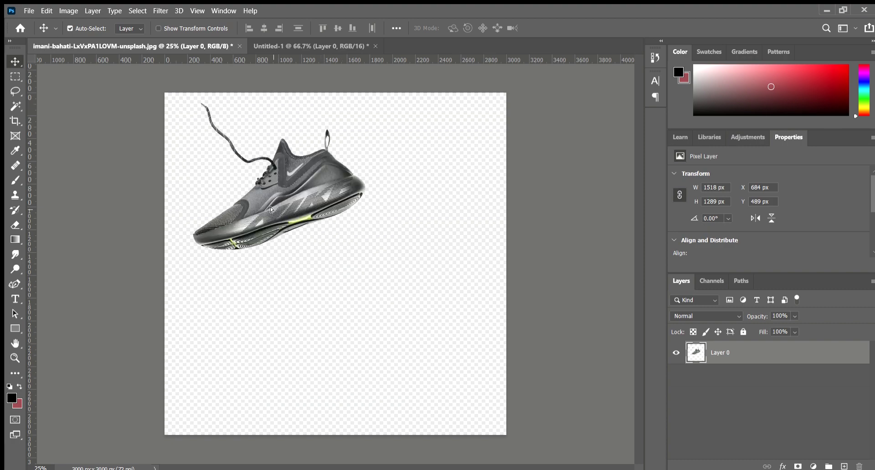
Bring the cut-out shoe into the Untitled-1 poster, scale it to 39.42%, rotate it -27.07° and centre it on the canvas
left_click_drag(422, 197, 356, 325)
key("ctrl+t")
left_click_drag(527, 99, 277, 311)
left_click_drag(228, 364, 383, 215)
left_click_drag(423, 381, 469, 321)
left_click_drag(378, 125, 364, 159)
left_click_drag(320, 294, 336, 271)
Add a horizontal guide and a vertical guide crossing near the canvas centre and apply the shoe's transform
left_click_drag(383, 61, 374, 272)
left_click_drag(32, 204, 358, 247)
left_click(569, 27)
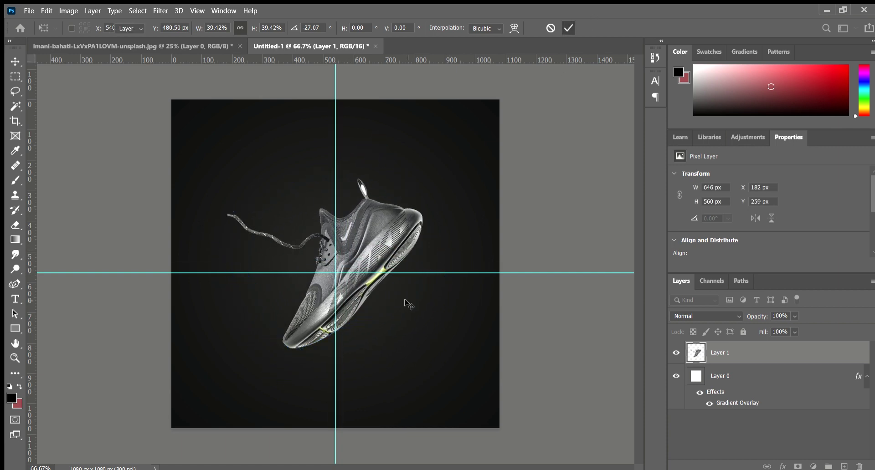
Remove the white area inside the shoe's heel loop using the Magic Wand, and clear the selection
left_click(15, 107)
scroll(386, 204, "up", 10)
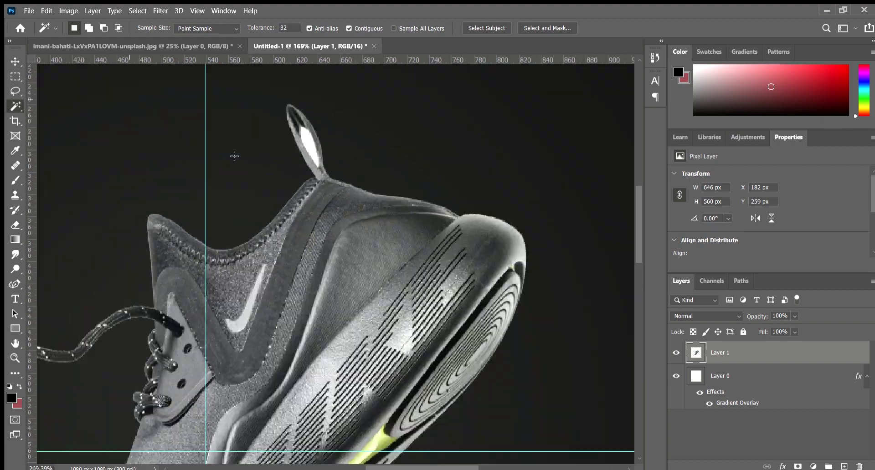
left_click(305, 129)
key("Delete")
key("ctrl+d")
scroll(332, 248, "down", 10)
key("v")
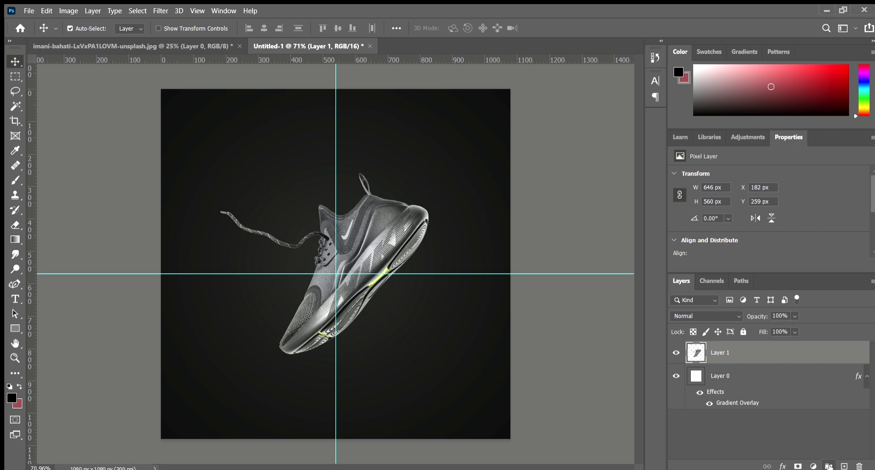
Add a Drop Shadow to the shoe layer and shift the shoe slightly left to X 166 px
left_click(778, 444)
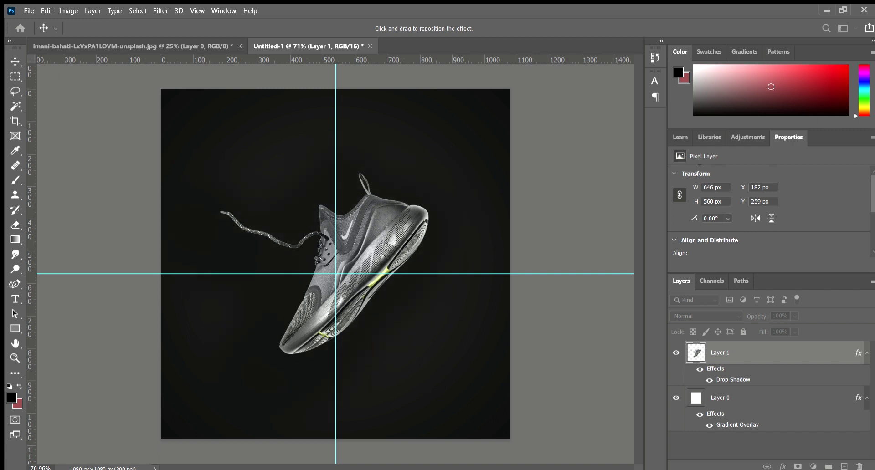
left_click(682, 180)
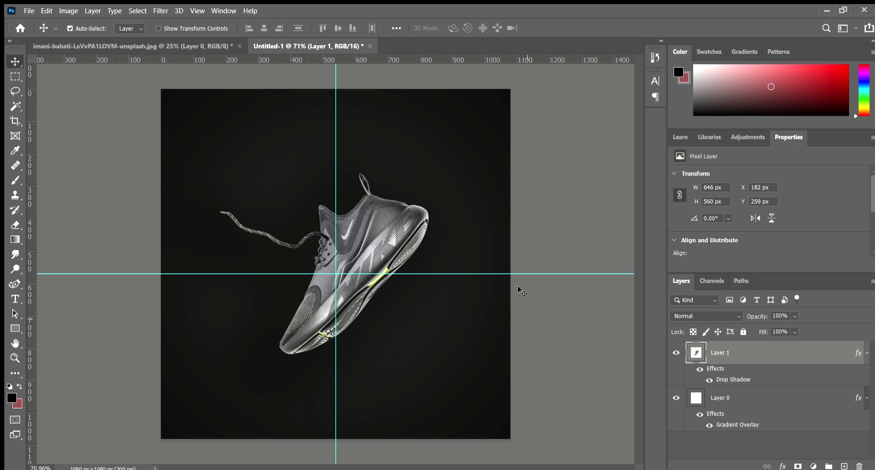
key("i")
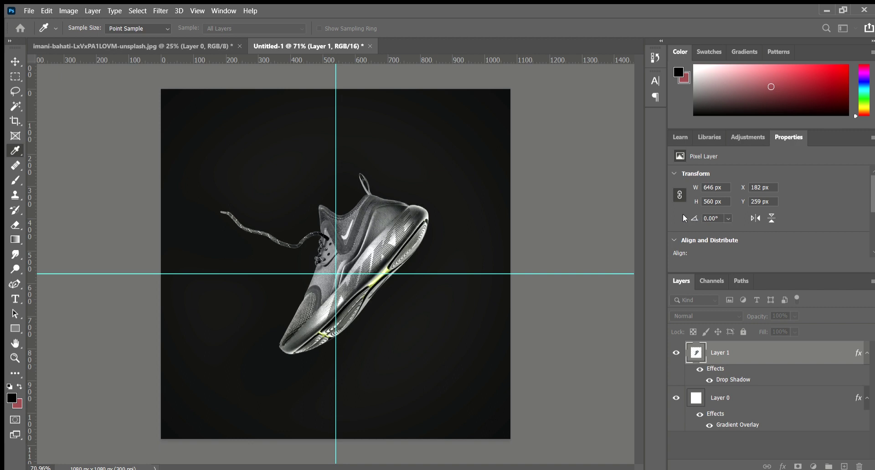
key("v")
left_click_drag(368, 246, 362, 246)
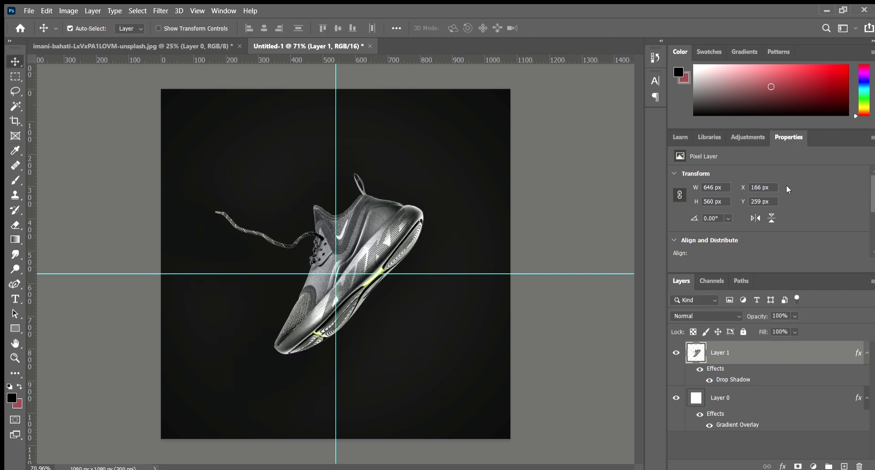
Add the white text "DO" above the shoe in Monument Extended Ultrabold at 80 pt
left_click(15, 299)
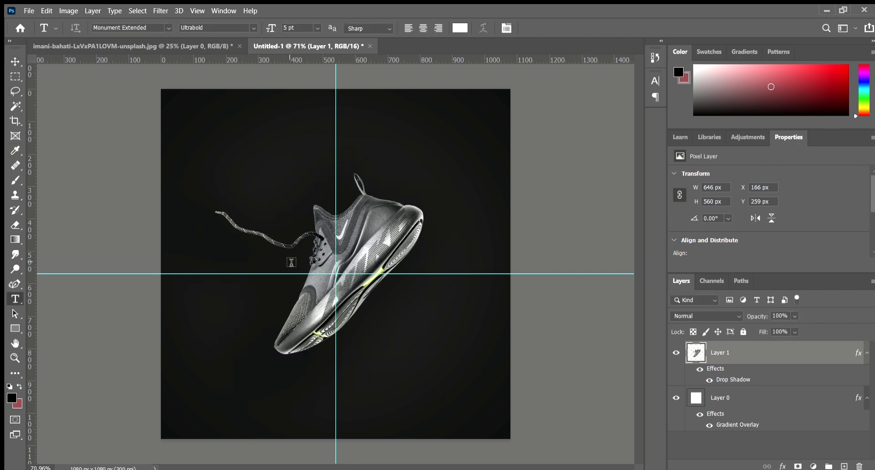
left_click(280, 162)
key("BackSpace")
left_click(145, 27)
left_click_drag(145, 28, 183, 295)
left_click(289, 28)
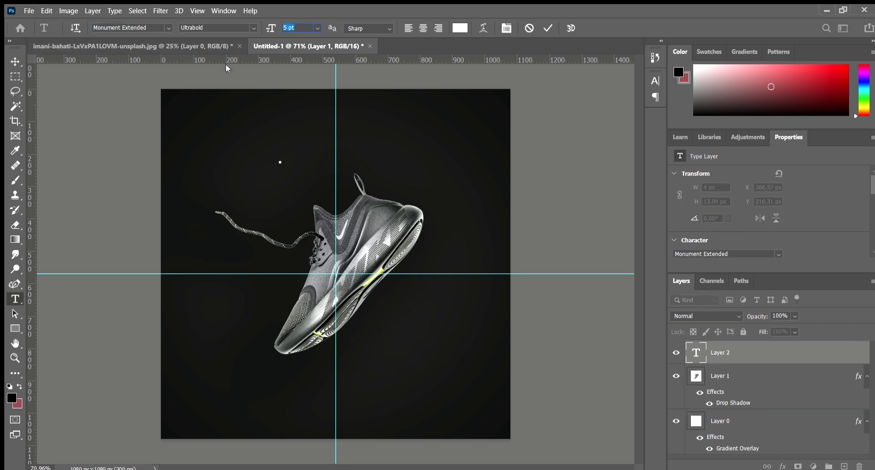
type("DO")
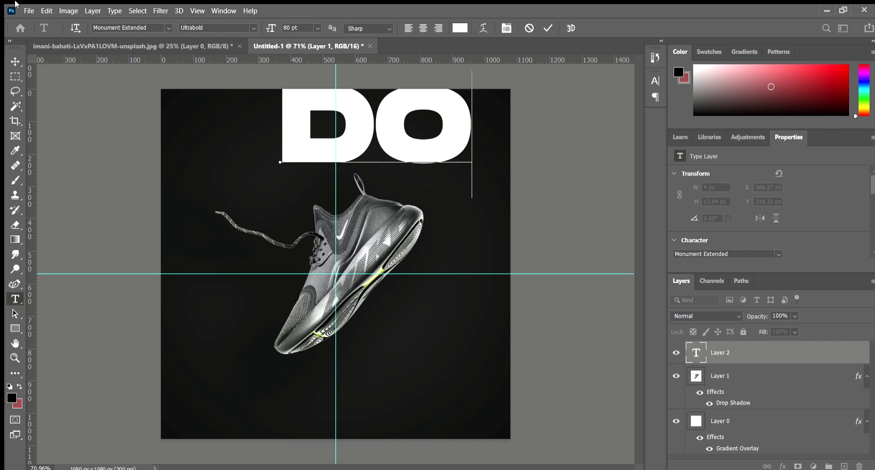
key("ctrl+Return")
Move the DO text down over the shoe and slant it with a horizontal skew of -9.62°
key("v")
left_click_drag(340, 150, 260, 260)
key("ctrl+t")
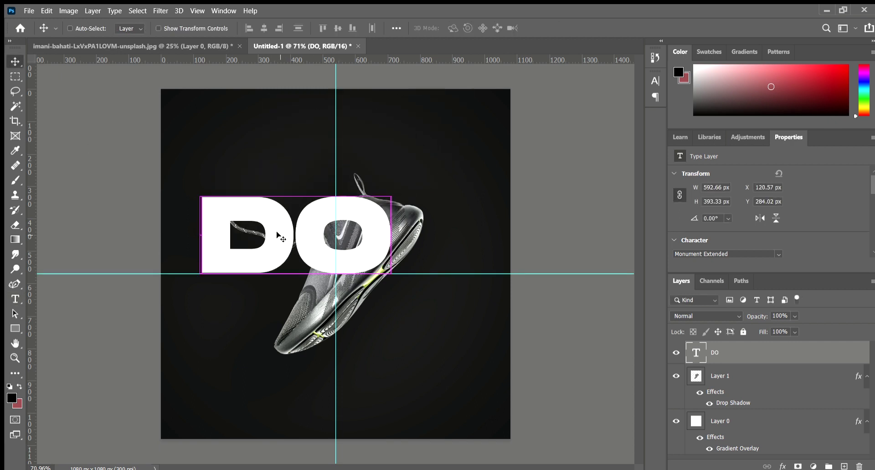
left_click_drag(391, 183, 409, 181)
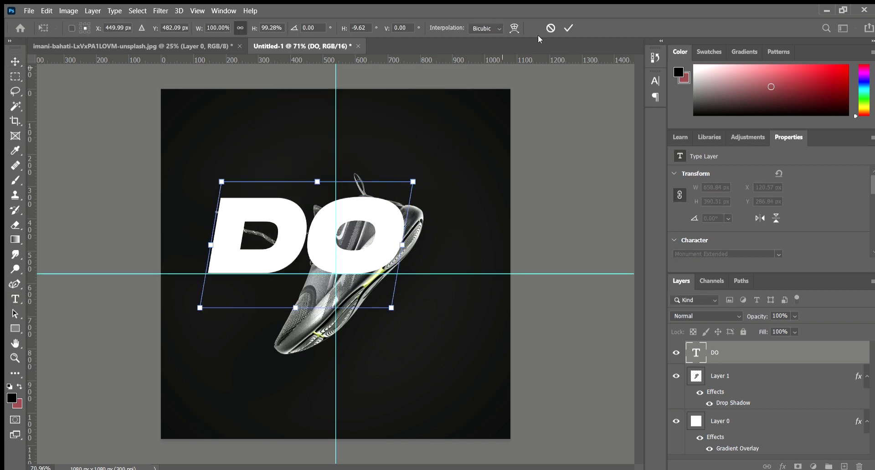
left_click(568, 28)
Scale the DO text down to 59.95 pt and place it to the left of the shoe's collar
left_click_drag(339, 247, 332, 226)
key("ctrl+t")
left_click_drag(381, 162, 326, 195)
Duplicate the DO text toward the shoe's lower right and place the copy beneath the shoe layer
left_click_drag(281, 244, 406, 314)
left_click(568, 28)
left_click_drag(747, 353, 757, 422)
Replace the copied text beneath the shoe with "IT"
double_click(425, 316)
key("BackSpace")
type("IT")
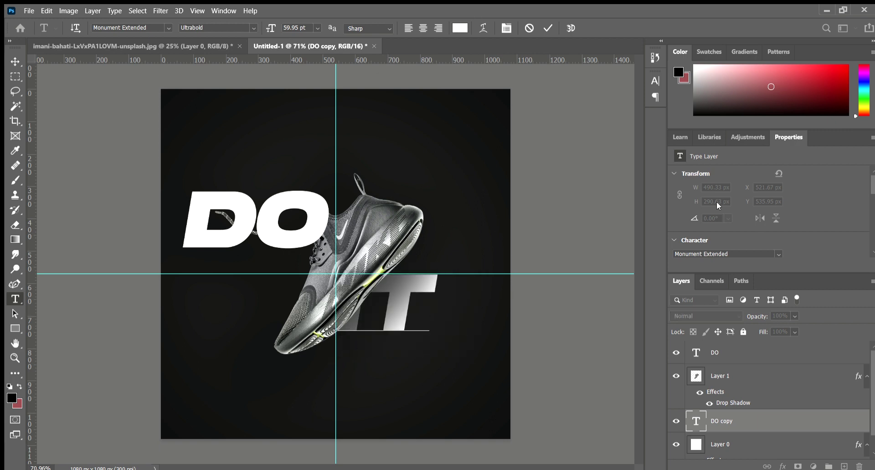
key("Return")
Recolour the IT text lime green and commit the text edit
left_click_drag(445, 305, 190, 306)
left_click(458, 28)
key("ctrl+z")
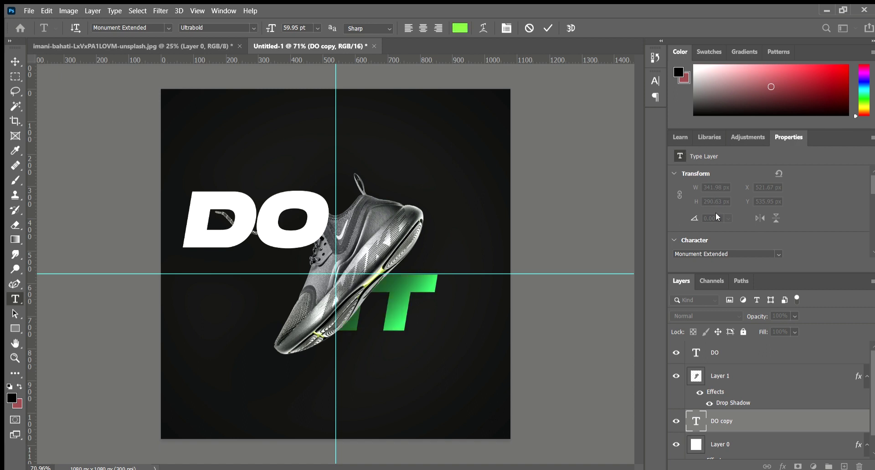
double_click(452, 327)
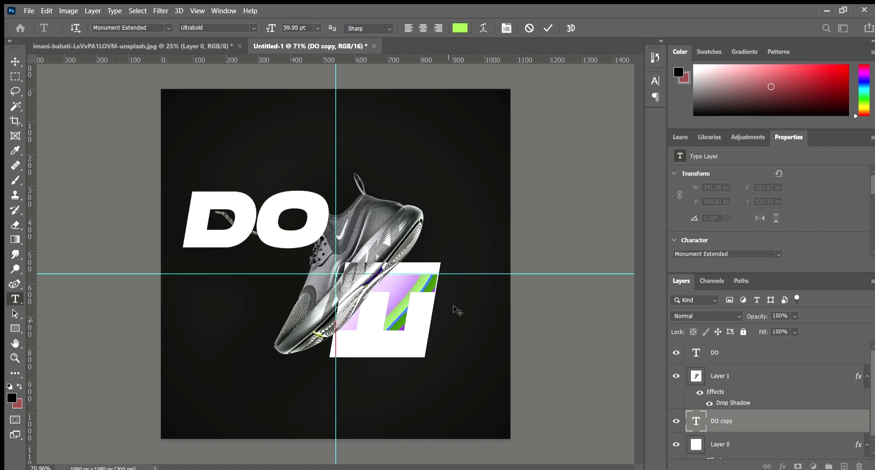
left_click(547, 29)
key("v")
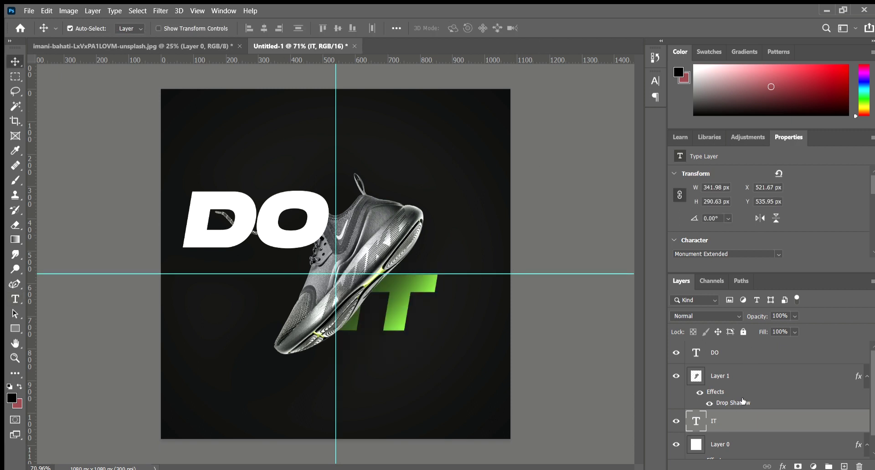
Try to rasterize the DO text and erase the part of the O covering the shoe with a soft Eraser
left_click_drag(743, 401, 754, 351)
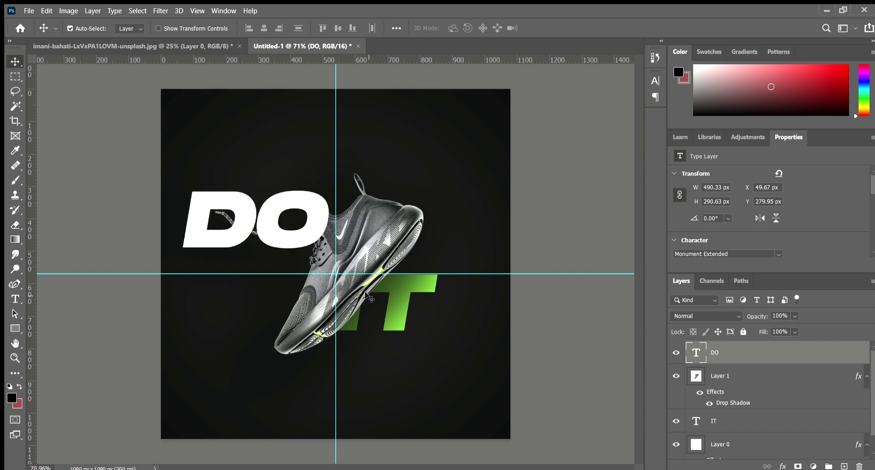
left_click(15, 225)
scroll(280, 242, "up", 5)
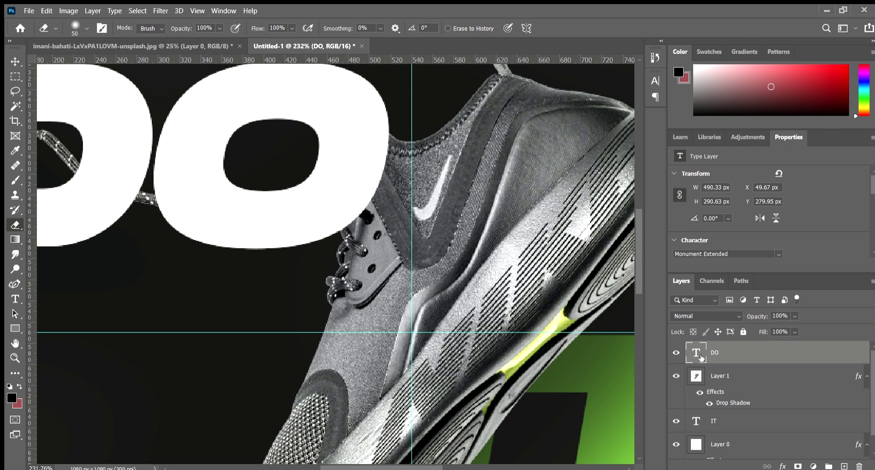
left_click(415, 197)
left_click(346, 187)
key("ctrl+z")
key("bracketleft")
key("bracketleft")
key("bracketleft")
key("bracketleft")
key("bracketleft")
left_click(353, 217)
key("bracketleft")
key("bracketleft")
mouse_move(369, 208)
left_mouse_down()
mouse_move(378, 160)
mouse_move(382, 188)
left_mouse_up()
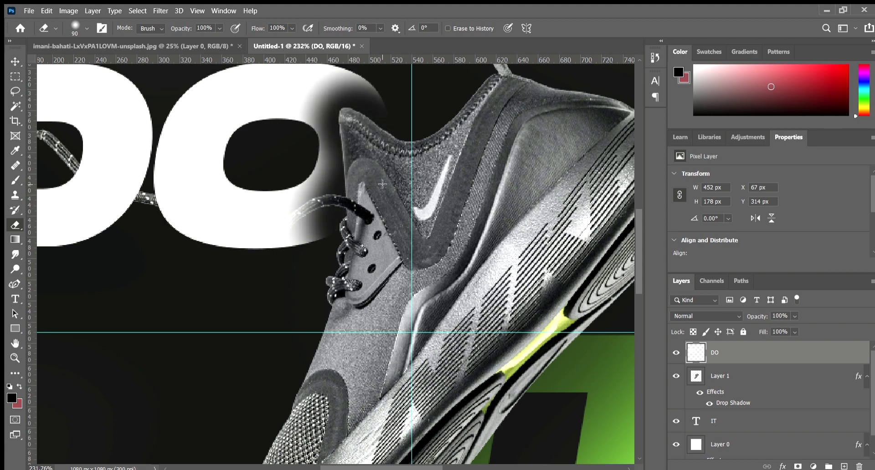
Undo the erasing and rasterizing of the DO text
scroll(327, 182, "up", 4)
key("ctrl+z")
key("ctrl+shift+z")
key("ctrl+z")
key("ctrl+z")
key("ctrl+z")
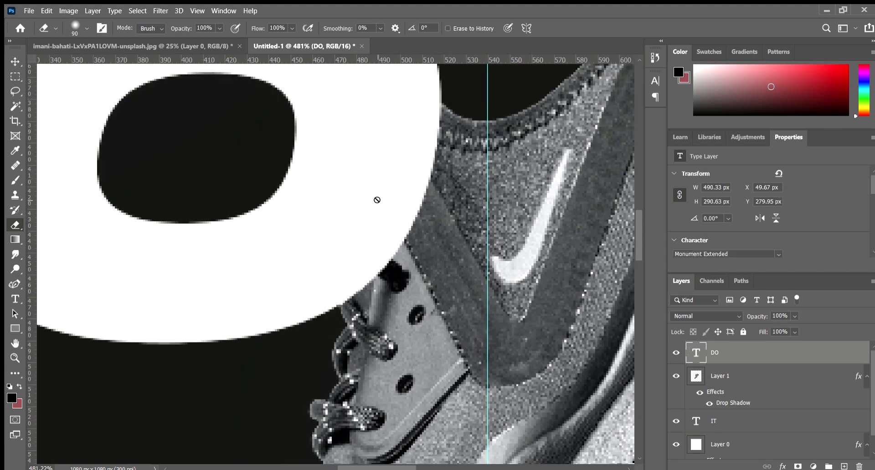
Rasterize DO again and erase the O's overlap around the shoe's collar with the soft Eraser, reducing the brush to 70
scroll(377, 200, "up", 3)
mouse_move(383, 319)
left_mouse_down()
mouse_move(389, 336)
mouse_move(377, 336)
mouse_move(403, 338)
mouse_move(391, 374)
mouse_move(382, 269)
mouse_move(365, 213)
mouse_move(404, 255)
mouse_move(371, 232)
mouse_move(402, 395)
mouse_move(378, 423)
left_mouse_up()
key("ctrl+z")
key("bracketleft")
key("bracketleft")
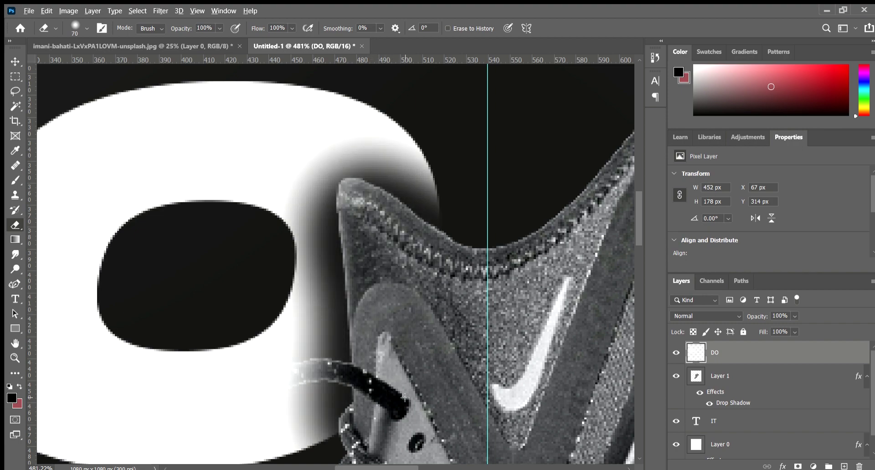
key("ctrl+0")
scroll(311, 195, "up", 5)
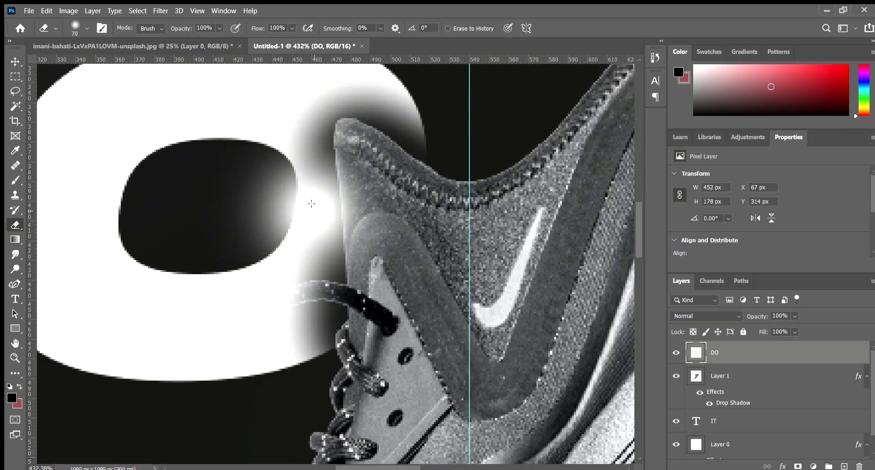
Undo the stray stroke and try refining the erased edge of the O near the laces with a 35-size Eraser
key("ctrl+z")
left_click(393, 315)
key("bracketleft")
mouse_move(379, 278)
left_mouse_down()
mouse_move(385, 333)
mouse_move(381, 270)
mouse_move(372, 290)
mouse_move(381, 232)
mouse_move(342, 282)
mouse_move(401, 155)
mouse_move(419, 169)
mouse_move(346, 146)
mouse_move(358, 181)
mouse_move(358, 312)
left_mouse_up()
key("ctrl+z")
key("ctrl+z")
scroll(382, 296, "down", 19)
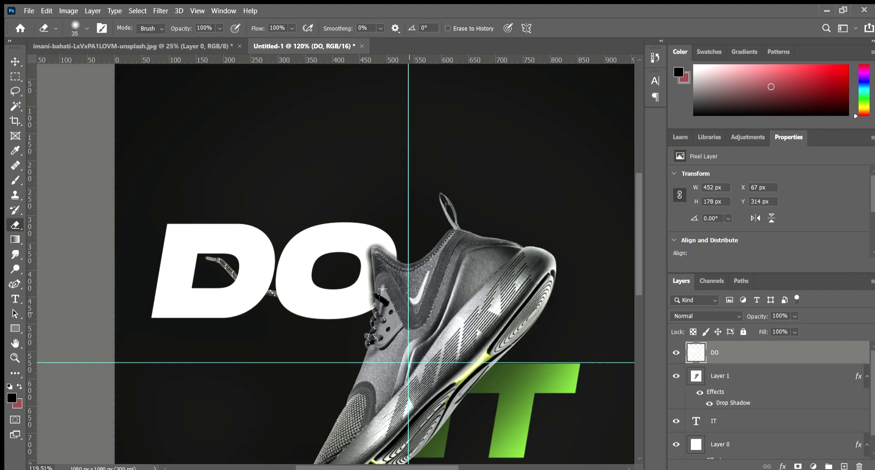
Place the DO layer beneath the shoe layer, and shift DO upward and IT to the right of the shoe
scroll(382, 298, "up", 1)
left_click_drag(713, 353, 703, 381)
key("v")
left_click_drag(221, 204, 228, 179)
left_click_drag(404, 300, 430, 300)
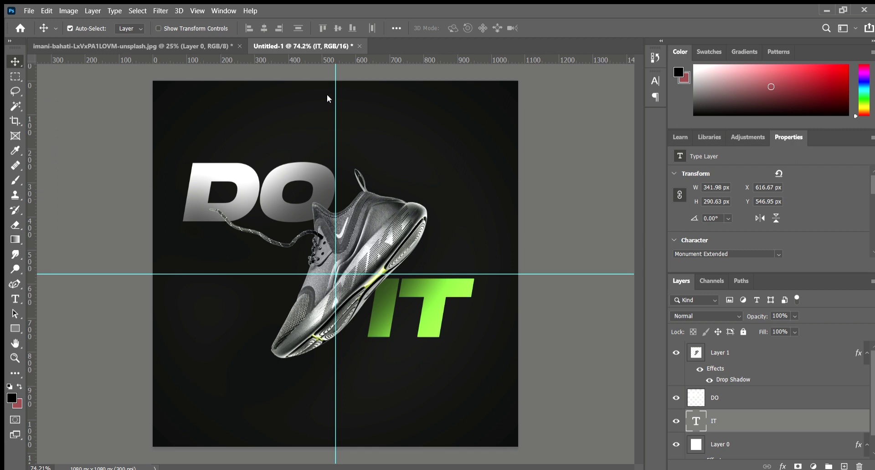
Place Nike Logo.png, shrink it to 151 px wide in the canvas's upper-right corner, and give it a white Color Overlay
left_click_drag(644, 252, 490, 209)
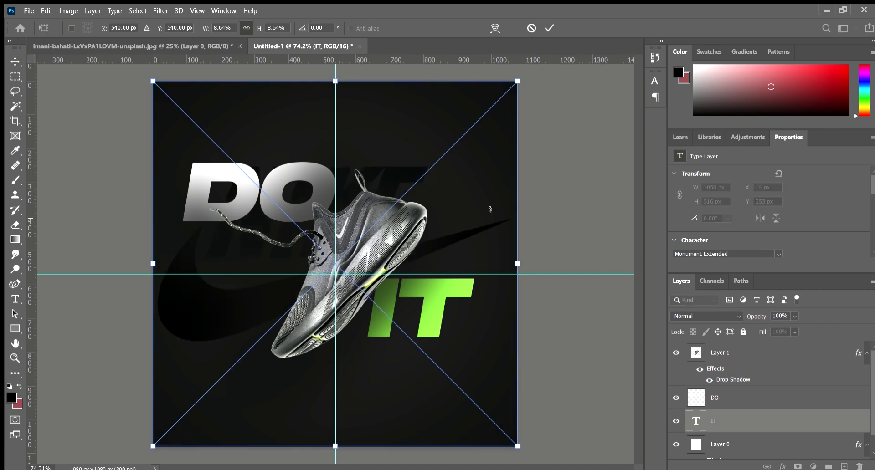
left_click_drag(155, 447, 571, 236)
key("Return")
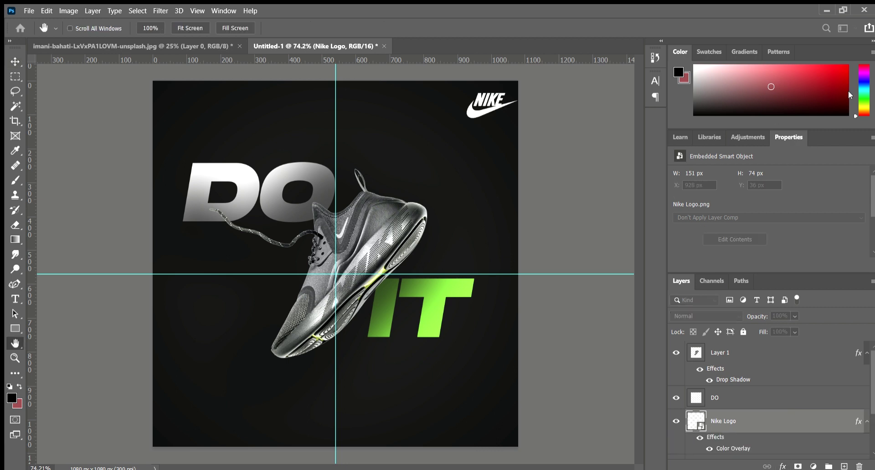
key("v")
left_click_drag(480, 108, 470, 109)
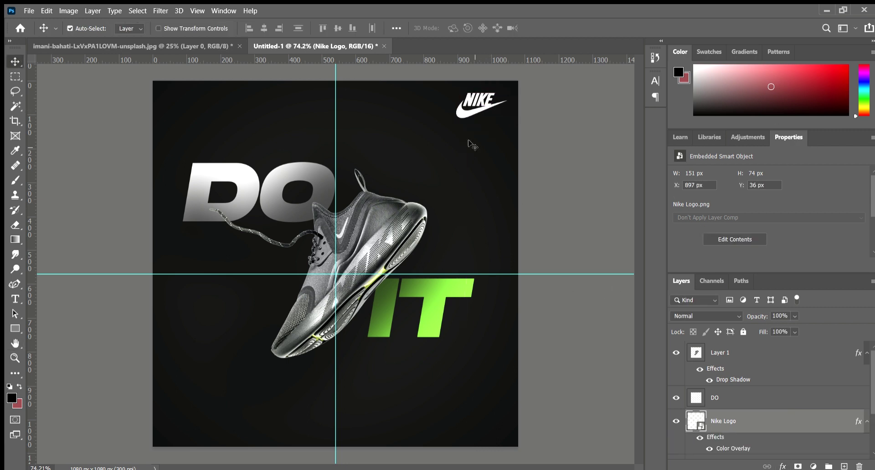
scroll(711, 419, "down", 2)
left_click(754, 426)
key("ctrl+t")
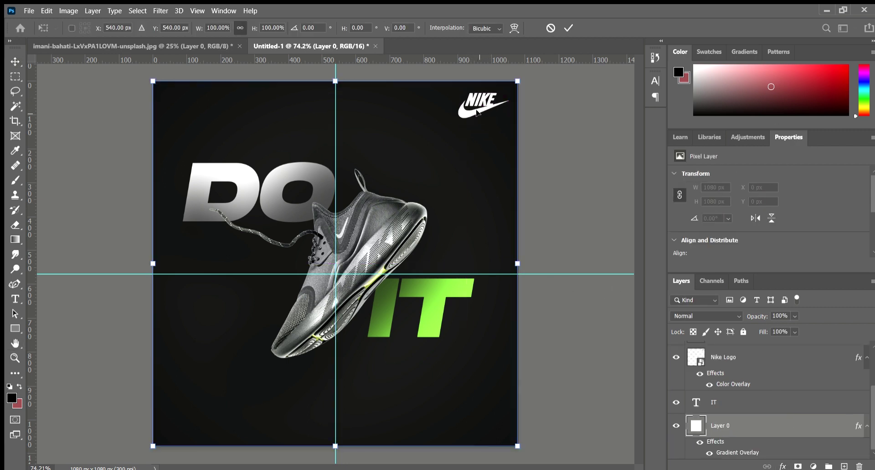
key("Return")
Scale the Nike logo down to 113 px wide and position it at X 950 px, Y 39 px
scroll(755, 426, "up", 2)
left_click(754, 421)
key("ctrl+t")
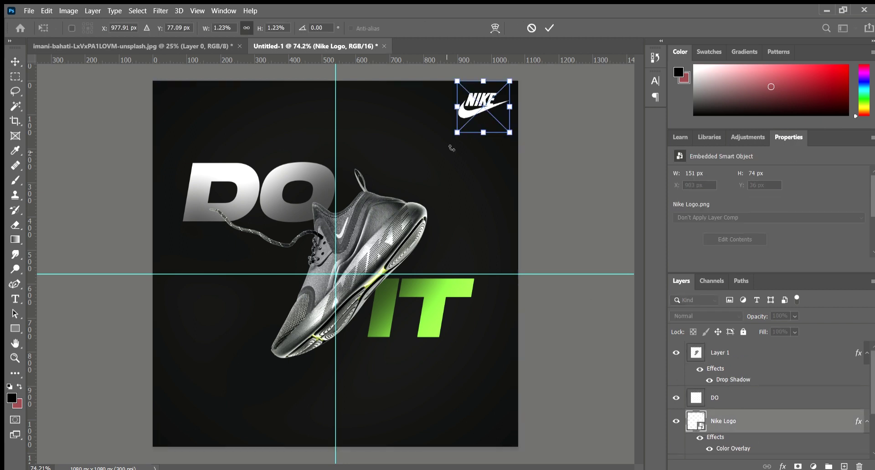
left_click_drag(462, 132, 497, 110)
key("Return")
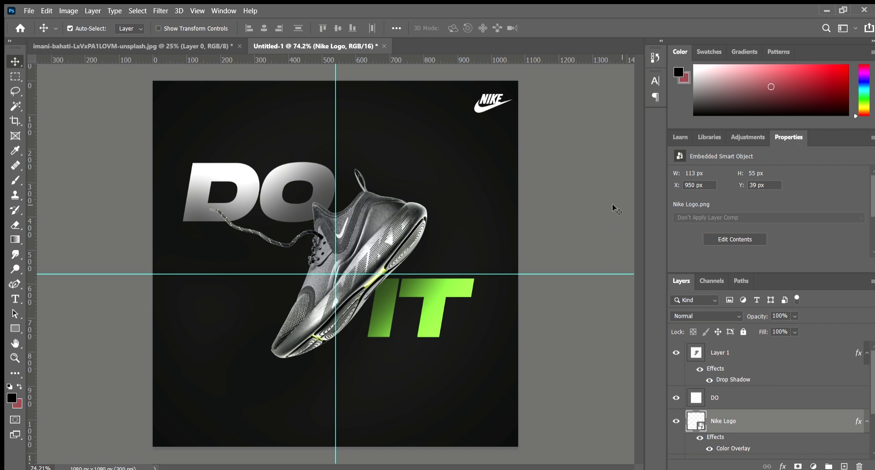
Try to draw a long looping curve around the shoe and text with the Curvature Pen, using a 4 px green stroke without fill
left_click(15, 284)
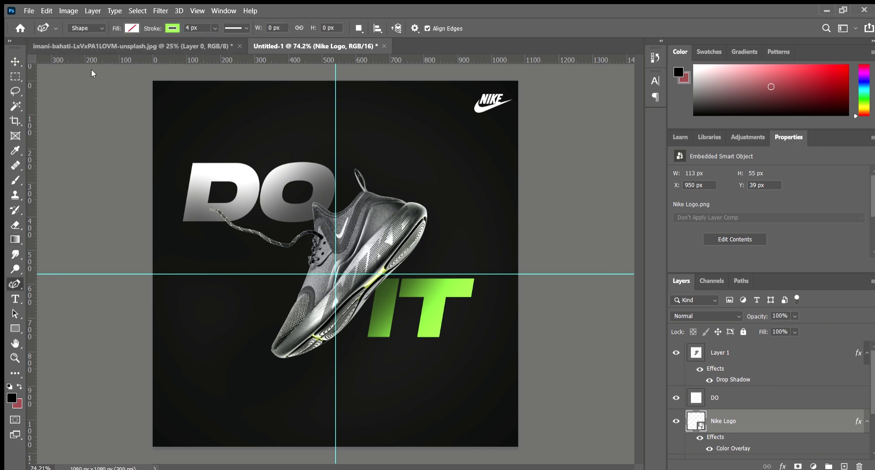
left_click(88, 293)
left_click(161, 297)
left_click(180, 396)
left_click(236, 432)
left_click(297, 456)
left_click(336, 380)
left_click(386, 374)
left_click(437, 417)
left_click(459, 453)
left_click(411, 441)
left_click(365, 449)
left_click(490, 407)
left_click(471, 353)
left_click(506, 299)
left_click(499, 242)
left_click(400, 227)
left_click(313, 214)
left_click(247, 172)
left_click(223, 156)
left_click(215, 116)
left_click(188, 74)
left_click(130, 104)
left_click(173, 173)
left_click(197, 245)
left_click(236, 282)
left_click(262, 312)
left_click(348, 305)
left_click(426, 264)
left_click(432, 254)
left_click(253, 223)
left_click(101, 164)
left_click(341, 105)
left_click(367, 185)
left_click(450, 173)
left_click(440, 81)
left_click(534, 77)
left_click(550, 300)
left_click(579, 432)
Delete the curve drawn around the shoe
key("ctrl+minus")
left_click(167, 284)
key("Return")
key("Delete")
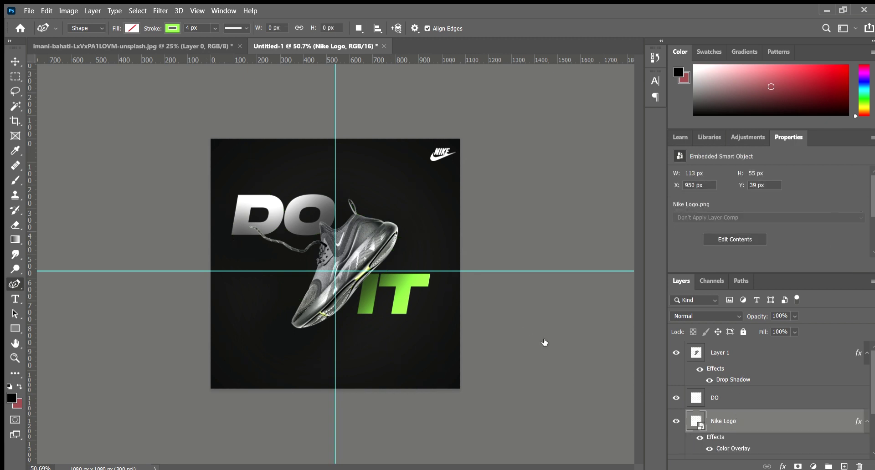
Try to draw a green looping curve around the shoe and lettering with the Curvature Pen, with a 4 px stroke and no fill
left_click(168, 232)
left_click(171, 287)
left_click(251, 384)
left_click(316, 405)
left_click(373, 348)
left_click(389, 285)
left_click(366, 232)
left_click(265, 193)
left_click(205, 143)
left_click(220, 94)
left_click(320, 123)
left_click(414, 198)
left_click(437, 232)
left_click(437, 327)
left_click(396, 414)
left_click(342, 424)
left_click(289, 318)
left_click_drag(230, 249, 228, 246)
left_click(168, 232)
key("Return")
mouse_move(738, 414)
left_mouse_down()
mouse_move(732, 349)
mouse_move(751, 425)
left_mouse_up()
key("Delete")
Draw a closed curve about 1196 by 1460 px winding around the shoe and lettering, using the Curvature Pen with a green 4 px stroke
left_click(177, 247)
left_click(216, 295)
left_click(258, 366)
left_click(321, 408)
left_click(384, 376)
left_click(404, 315)
left_click(411, 271)
left_click(394, 198)
left_click(293, 152)
left_click(235, 168)
left_click(301, 219)
left_click(283, 281)
left_click(202, 207)
left_click(196, 144)
left_click(395, 410)
left_click(252, 443)
left_click(162, 389)
left_click(236, 392)
left_click(215, 356)
left_click(177, 248)
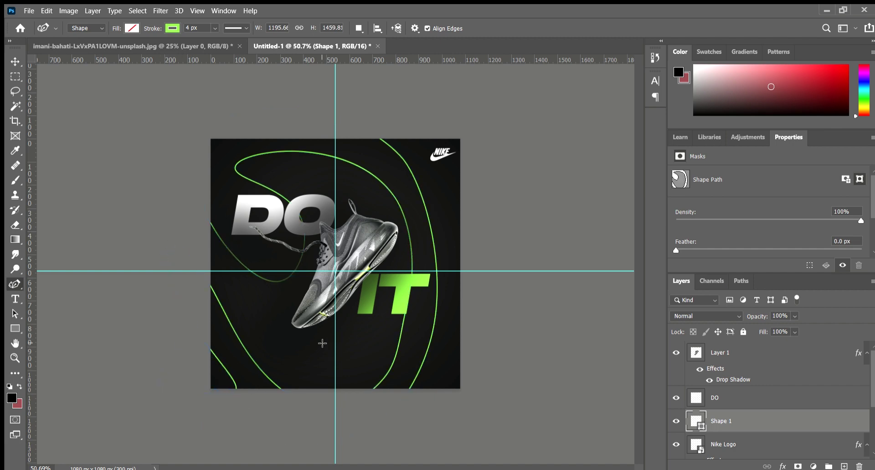
Copy the cut-out shoe from imani-bahati-LxVxPA1LOVM-unsplash.jpg into the poster and place its layer between IT and the background layer
left_click(132, 46)
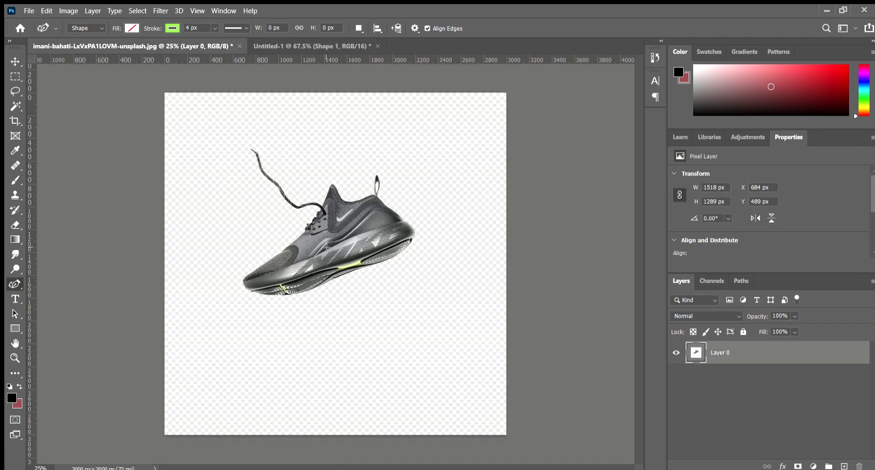
left_click(15, 61)
left_click_drag(309, 228, 301, 44)
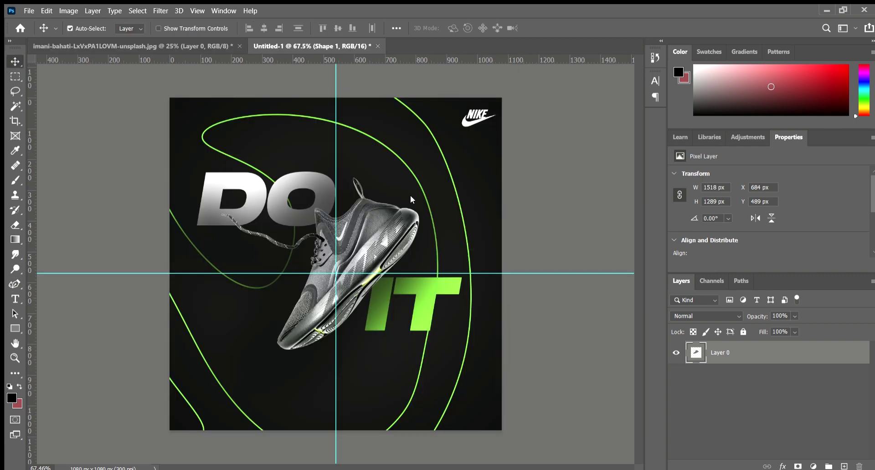
left_click_drag(410, 195, 411, 195)
scroll(751, 414, "down", 3)
left_click_drag(752, 358, 777, 417)
Rotate the large shoe counterclockwise and position it diagonally across the canvas at X -408 px, Y -233 px
key("ctrl+t")
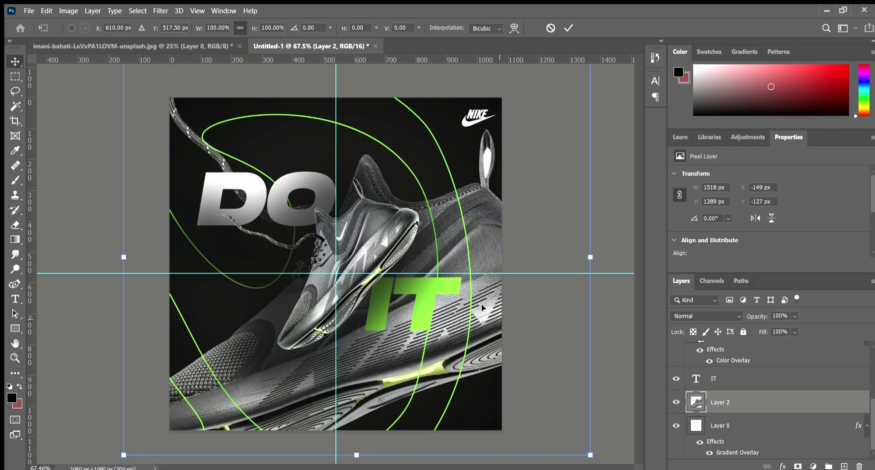
key("ctrl+minus")
left_click_drag(511, 261, 398, 187)
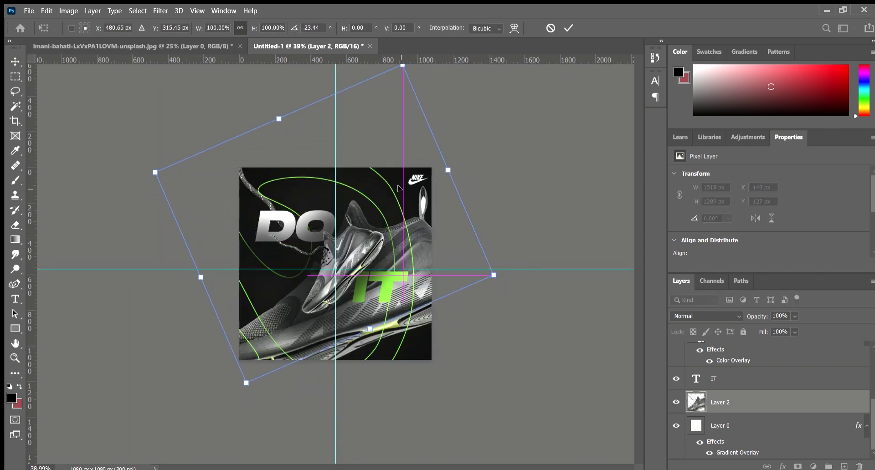
key("Return")
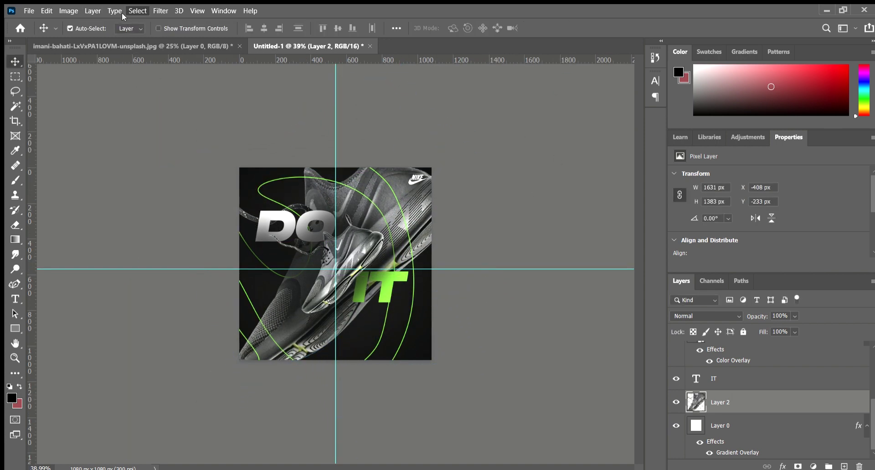
Lower the large background shoe's layer opacity to 10%
key("i")
type("10")
key("Return")
Remove the horizontal and vertical guides from the poster
scroll(434, 342, "up", 5, "alt")
left_click_drag(549, 270, 388, 59)
left_click_drag(335, 82, 1, 97)
key("ctrl+plus")
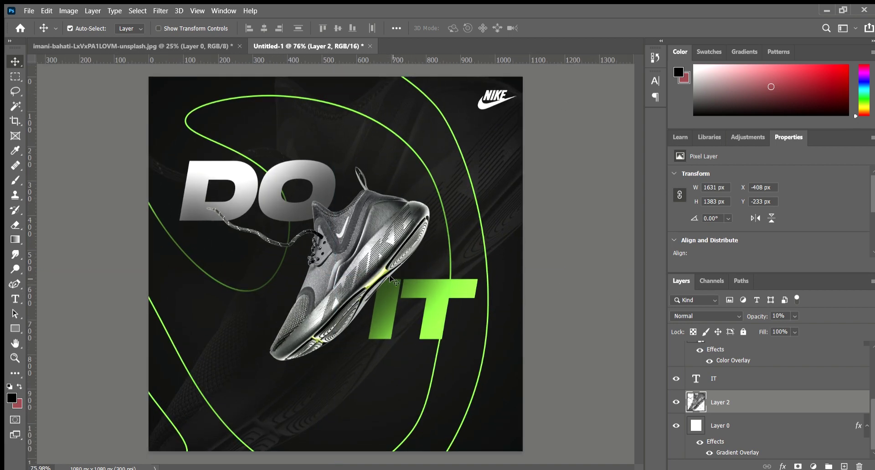
Try to duplicate the DO lettering below IT and edit the copy as text
key("t")
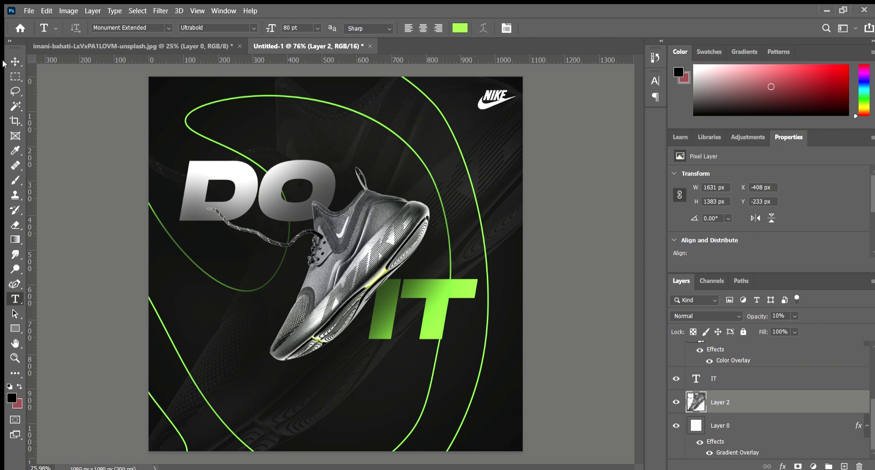
key("v")
left_click_drag(274, 175, 413, 385)
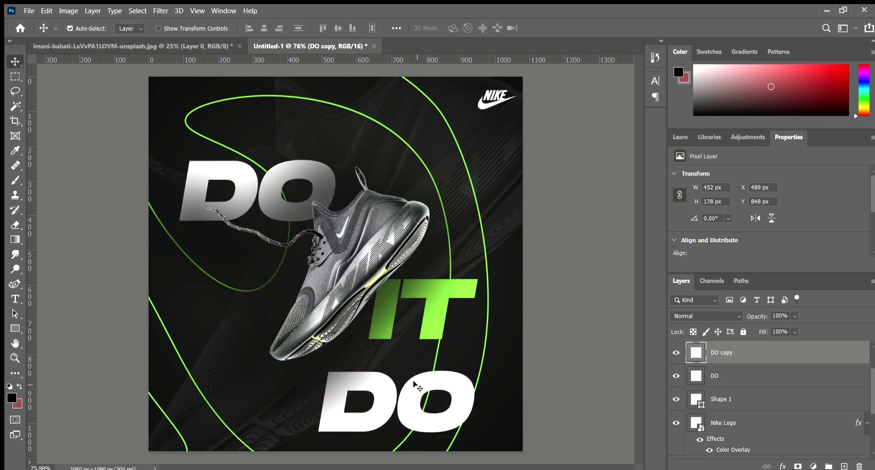
left_click(15, 299)
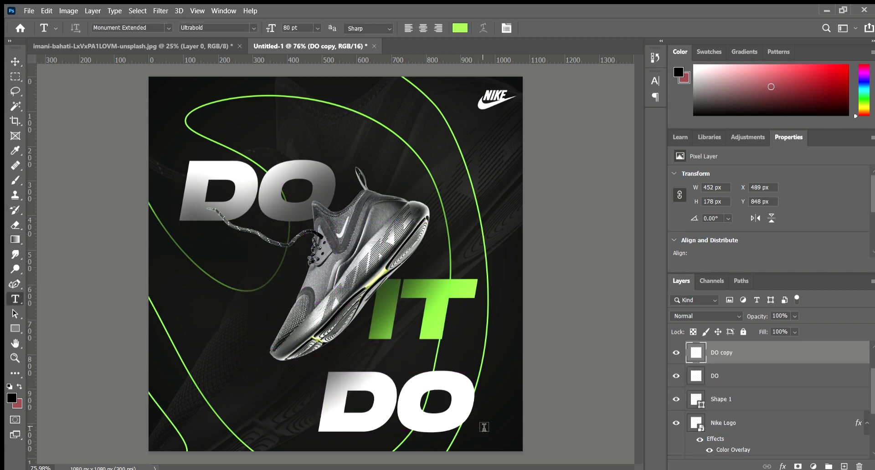
left_click(461, 413)
key("Escape")
left_click(409, 407)
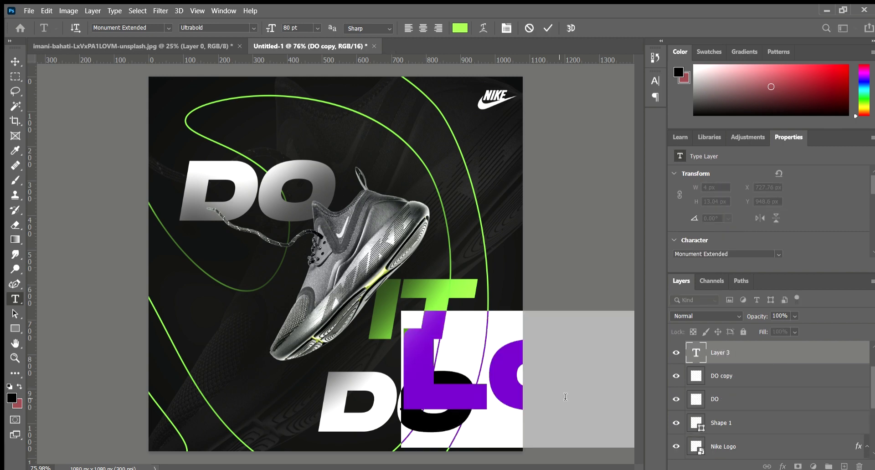
key("Escape")
key("ctrl+z")
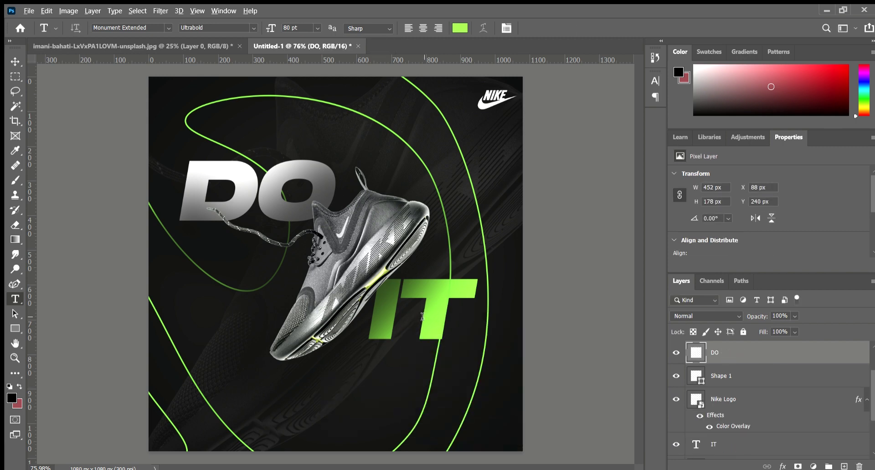
Duplicate the IT lettering directly below the original and clear the copy's text
key("v")
left_click_drag(430, 320, 437, 401)
key("t")
left_click(430, 396)
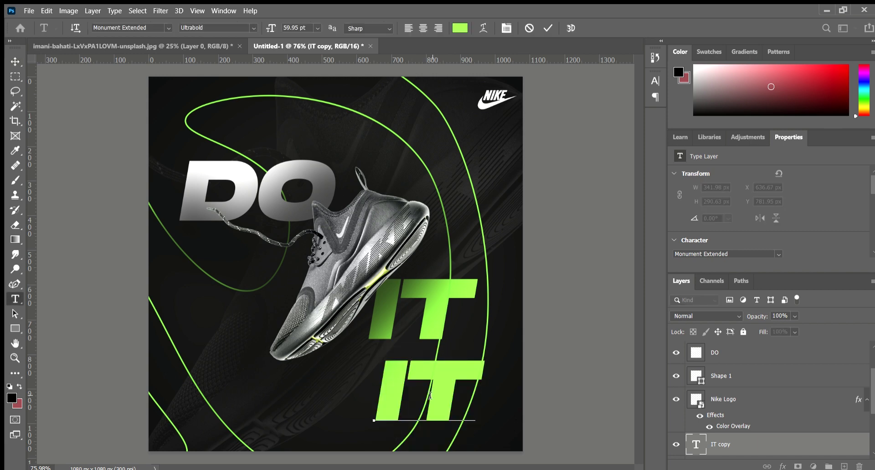
key("BackSpace")
key("BackSpace")
Enter a 5 pt credit reading DESIGN BY plus the designer's full name, and move it to X 784.64 px, Y 989.84 px in the canvas's lower-right corner
left_click(296, 27)
type("5")
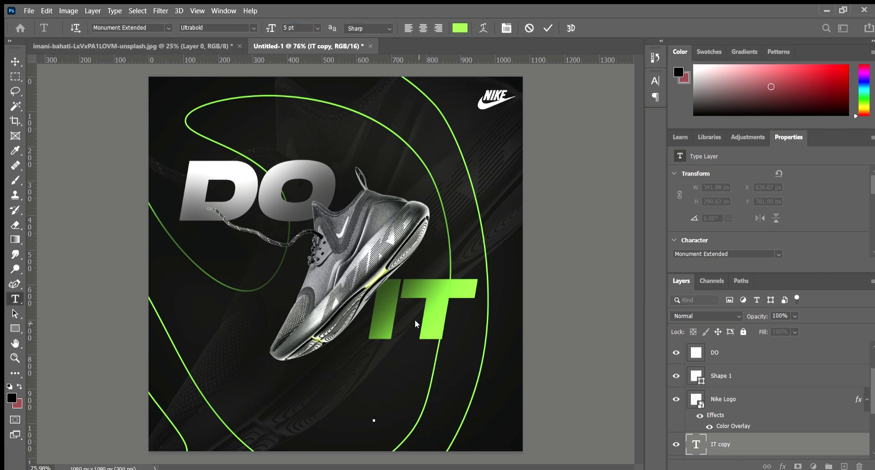
type("DESIGN BY")
left_click(15, 61)
left_click_drag(447, 425, 496, 432)
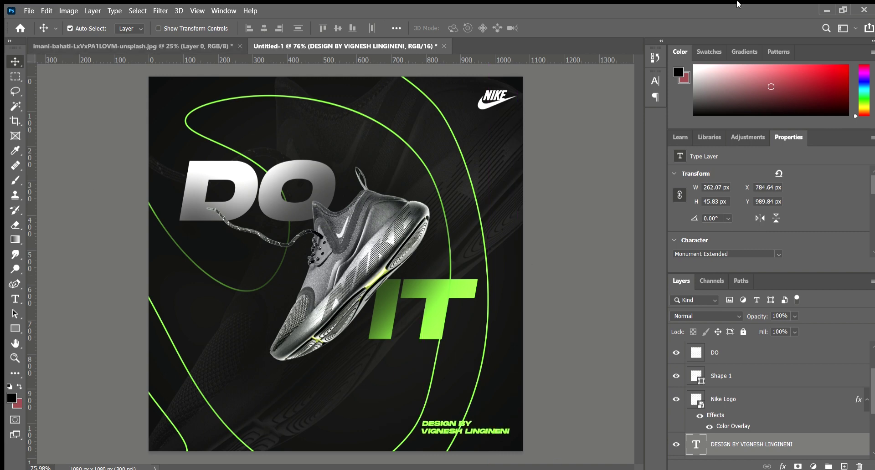
Change the designer credit's text color to white
double_click(474, 430)
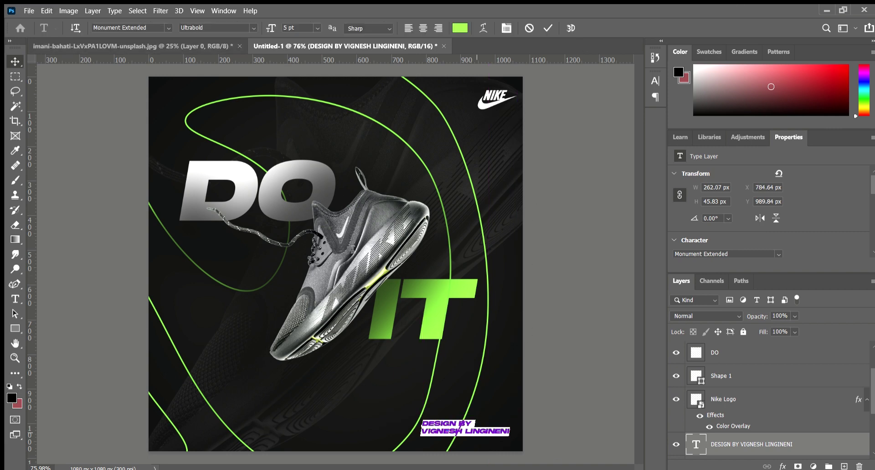
left_click(460, 29)
left_click(525, 104)
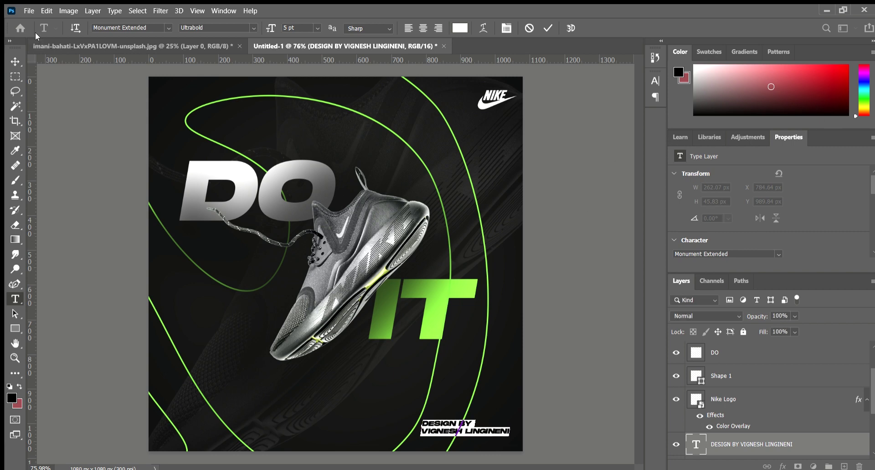
key("Escape")
key("v")
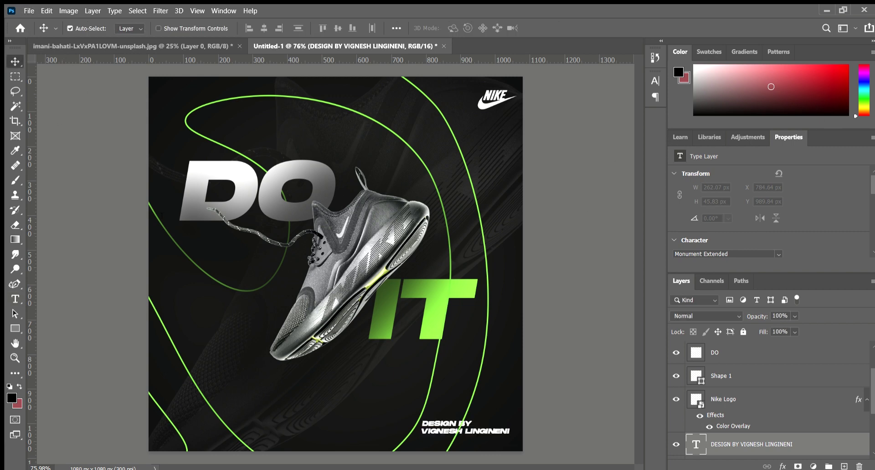